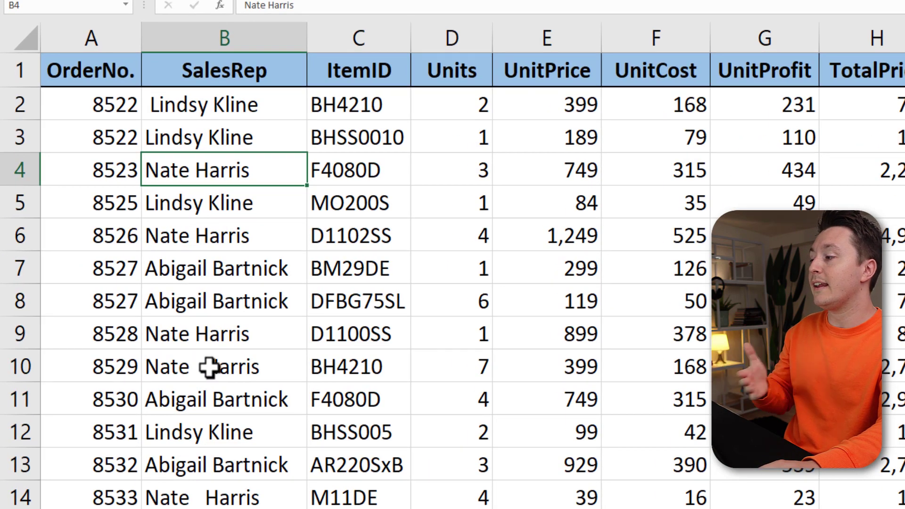
# Insert a new empty column before ItemID and give it the header TRIM.
pyautogui.click(141, 330)
pyautogui.click(200, 337)
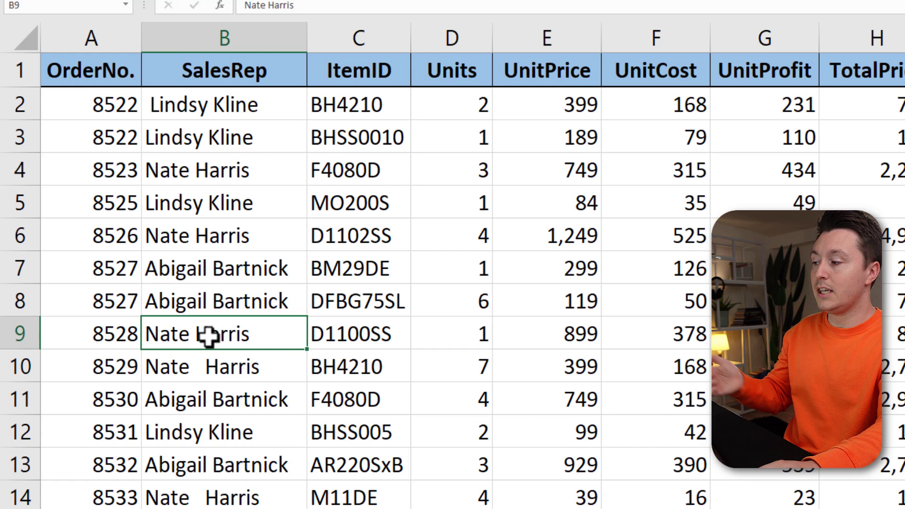
pyautogui.click(384, 31)
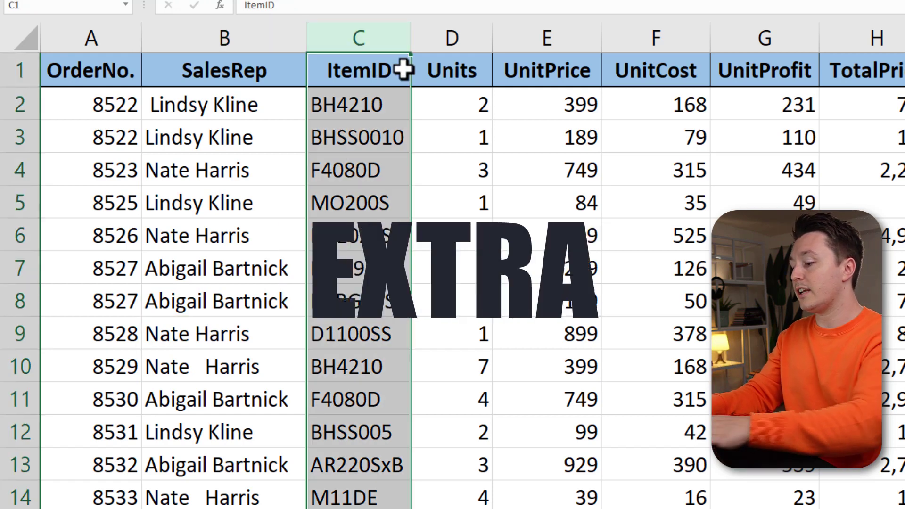
pyautogui.rightClick(373, 37)
pyautogui.click(411, 170)
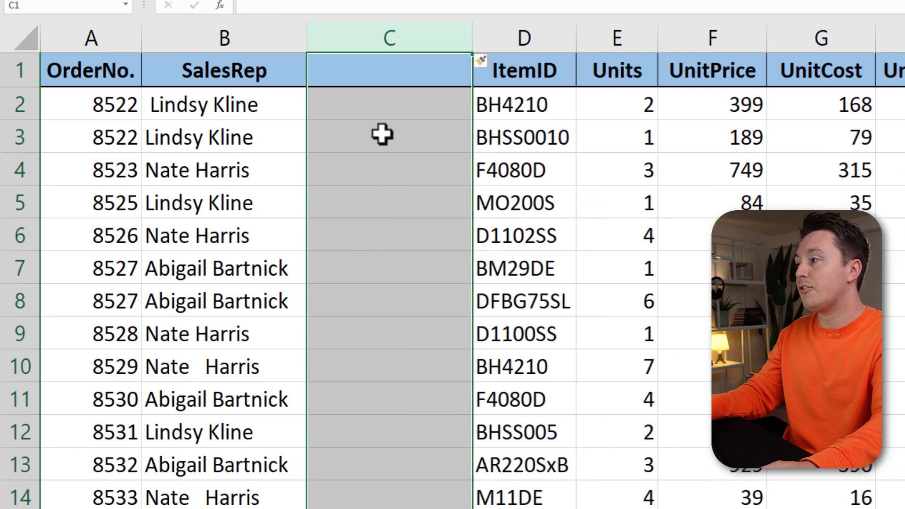
pyautogui.click(382, 74)
pyautogui.write('TRIM')
pyautogui.press('Return')
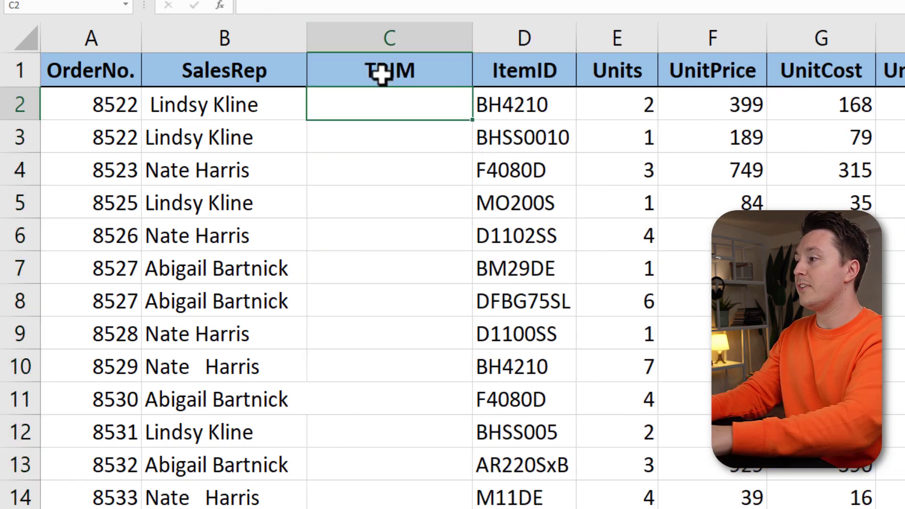
# Enter =TRIM(B2) in C2 and fill it down the whole column.
pyautogui.write('=')
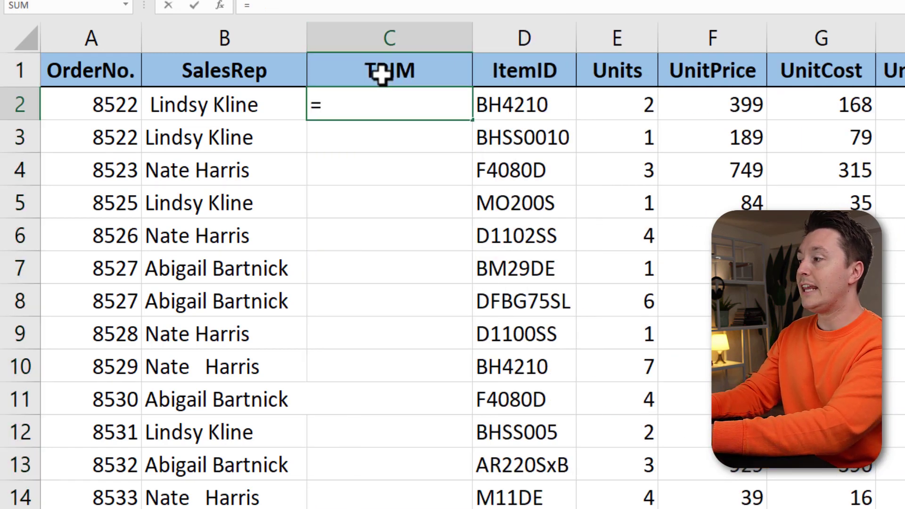
pyautogui.write('TRIM(')
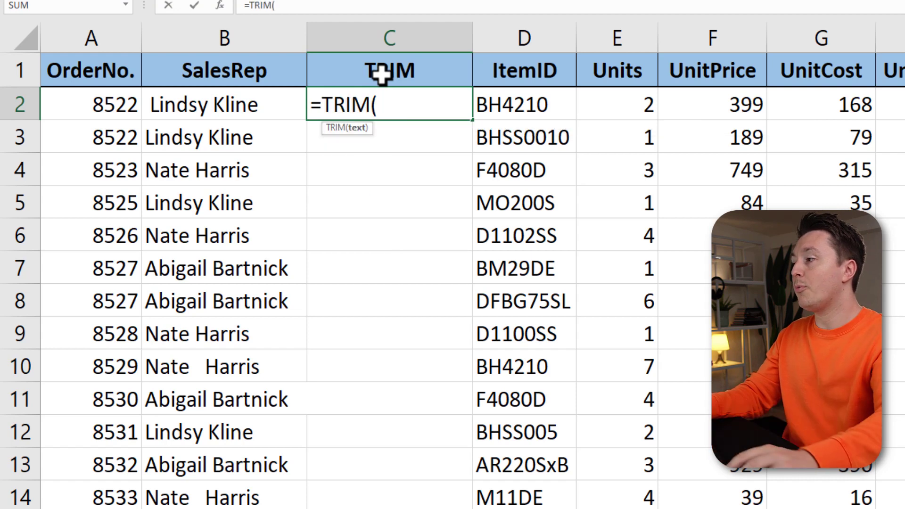
pyautogui.click(249, 104)
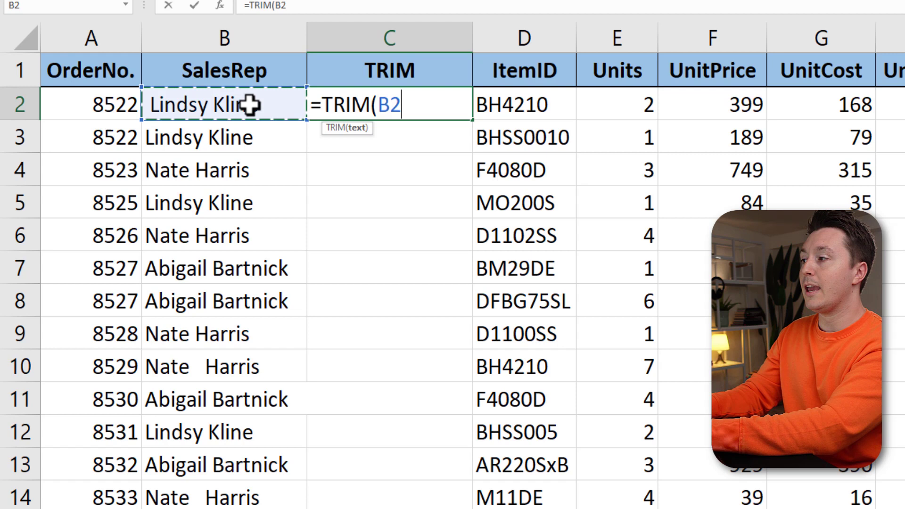
pyautogui.write(')')
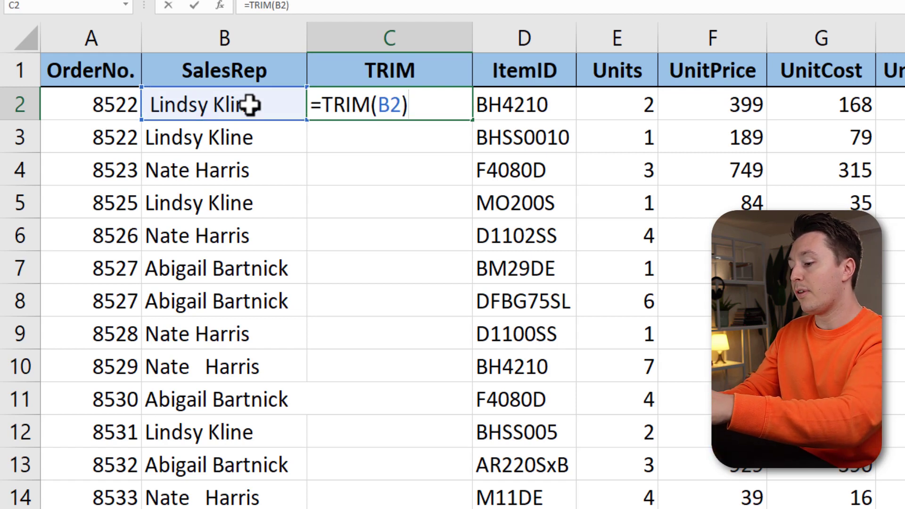
pyautogui.press('Return')
pyautogui.click(455, 99)
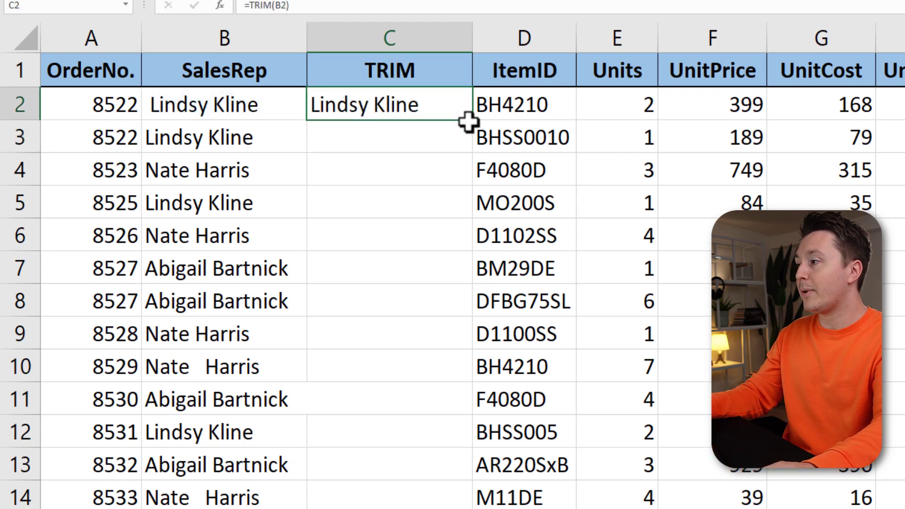
pyautogui.doubleClick(471, 122)
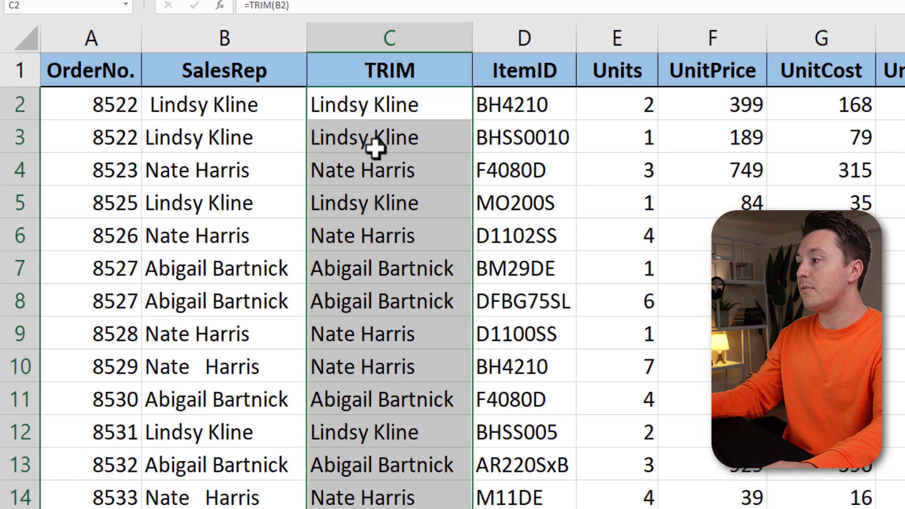
pyautogui.click(406, 138)
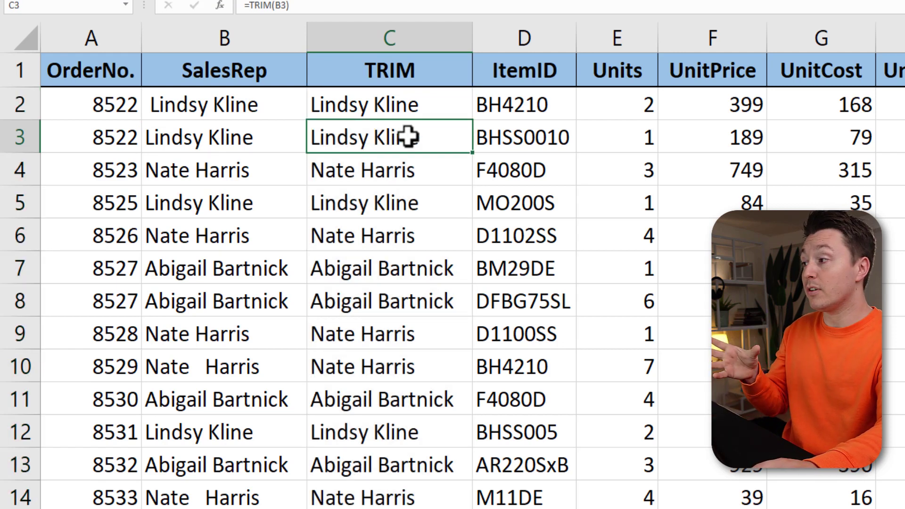
# Copy the TRIM column and paste it back onto itself as plain values.
pyautogui.press('Up')
pyautogui.click(432, 25)
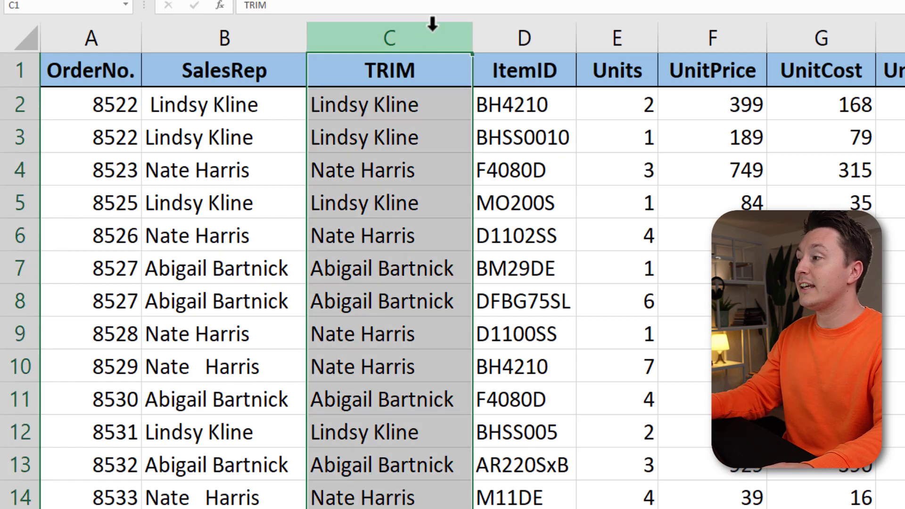
pyautogui.rightClick(432, 25)
pyautogui.click(490, 63)
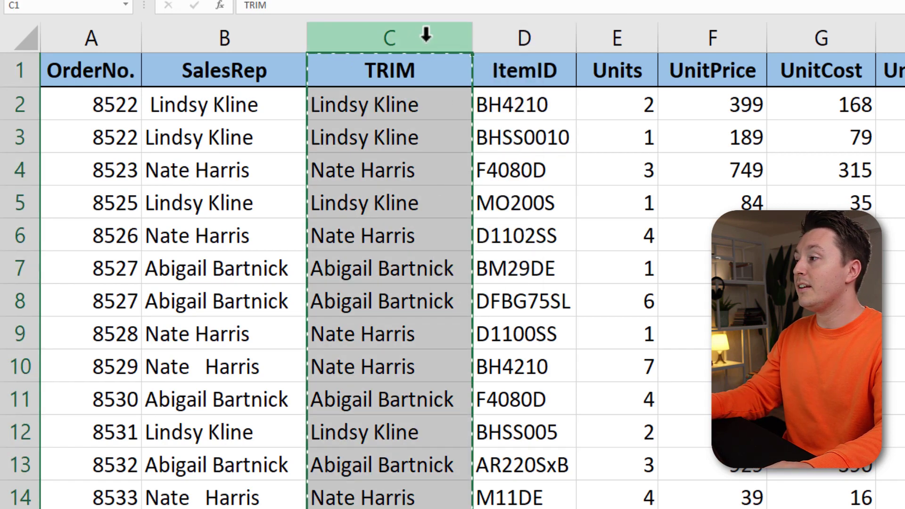
pyautogui.rightClick(425, 34)
pyautogui.click(486, 117)
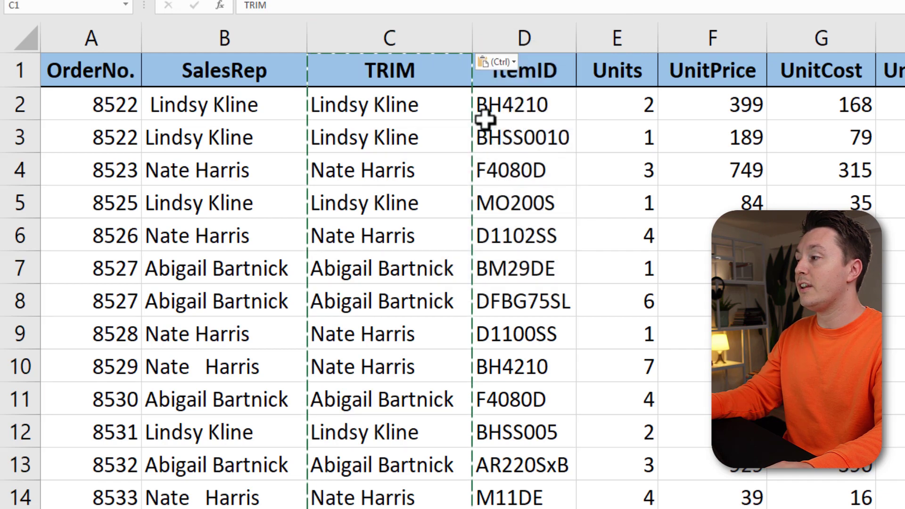
pyautogui.click(414, 105)
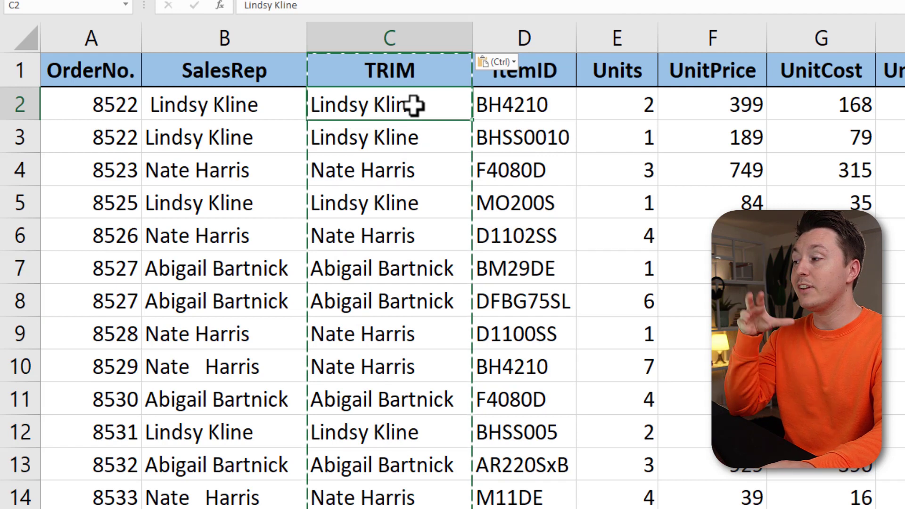
# Delete the original untrimmed SalesRep column and rename the TRIM header to SalesRep.
pyautogui.click(291, 31)
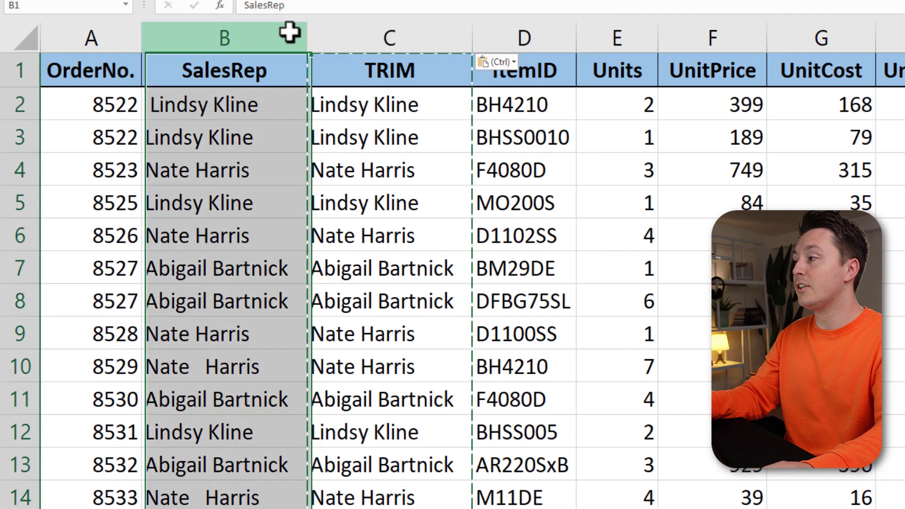
pyautogui.rightClick(289, 27)
pyautogui.click(327, 176)
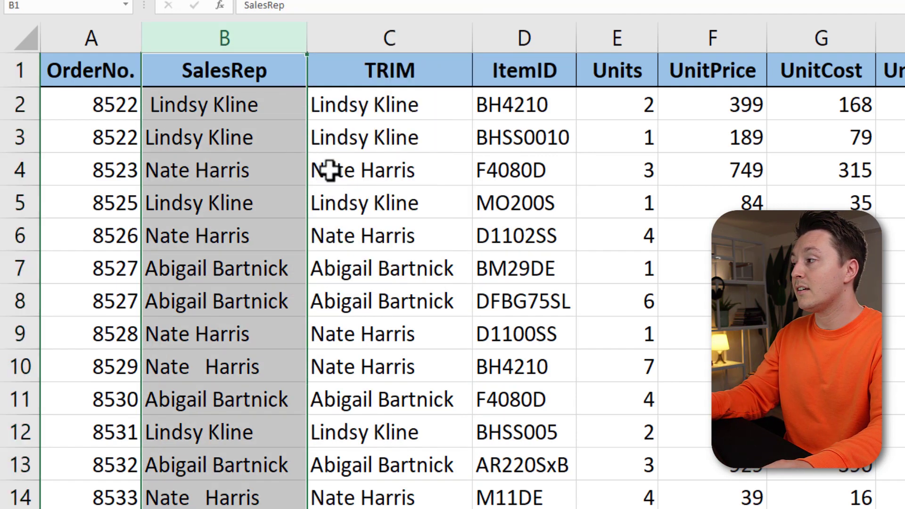
pyautogui.moveTo(254, 75); pyautogui.dragTo(262, 71)
pyautogui.doubleClick(262, 71)
pyautogui.press('BackSpace')
pyautogui.press('BackSpace')
pyautogui.press('BackSpace')
pyautogui.press('BackSpace')
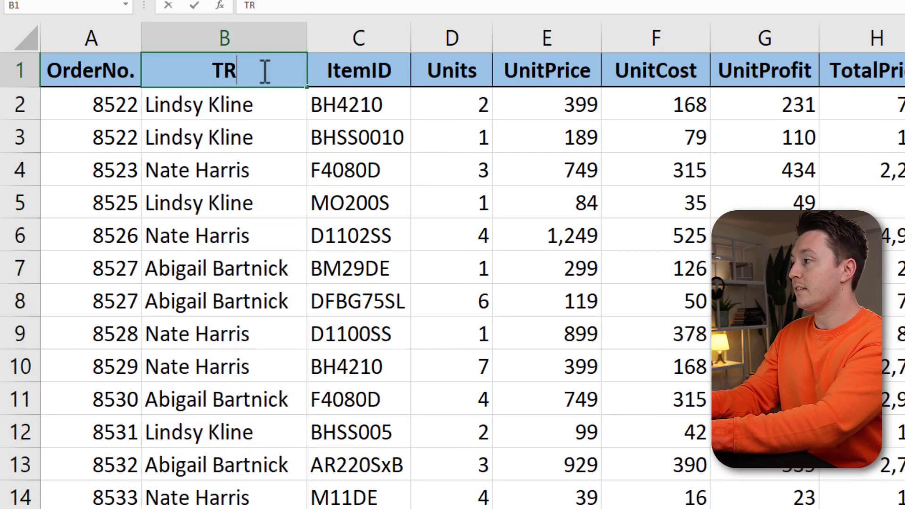
pyautogui.write('SalesRep')
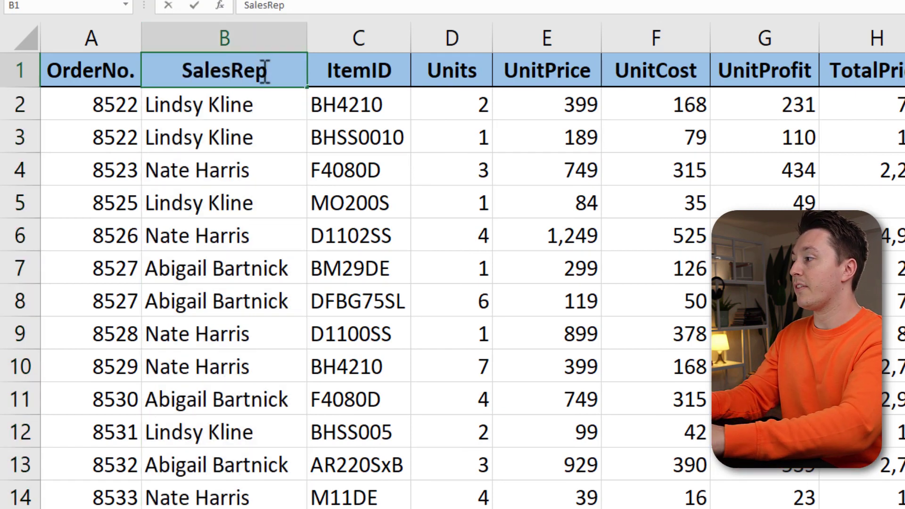
pyautogui.press('Return')
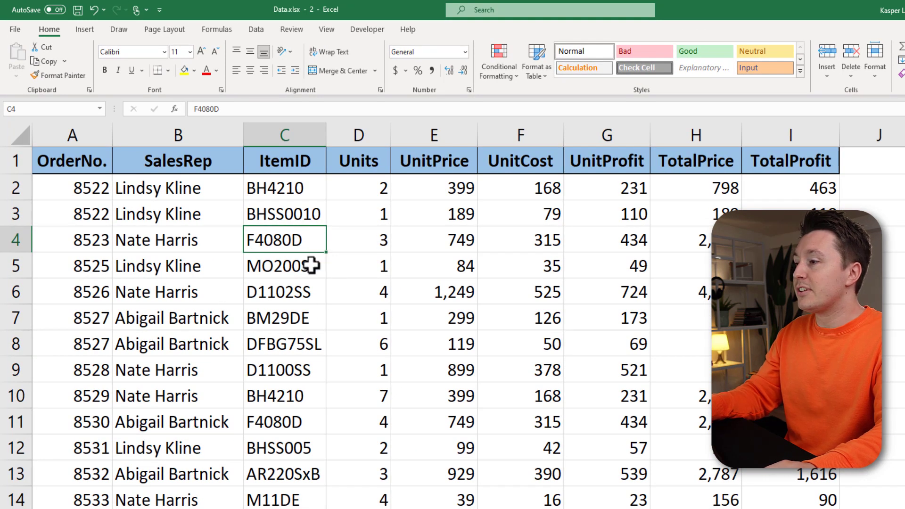
# Insert a PivotTable on a new sheet with SalesRep in Rows and Sum of TotalPrice in Values.
pyautogui.click(87, 30)
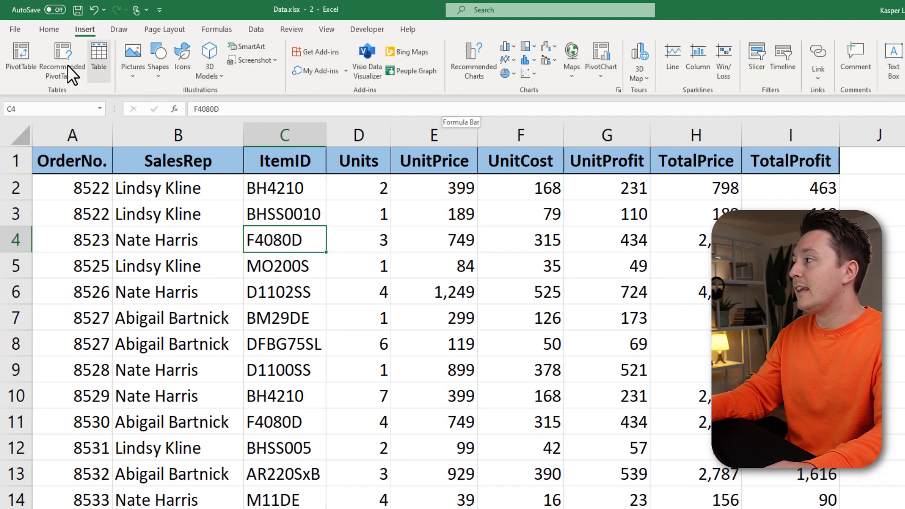
pyautogui.click(21, 59)
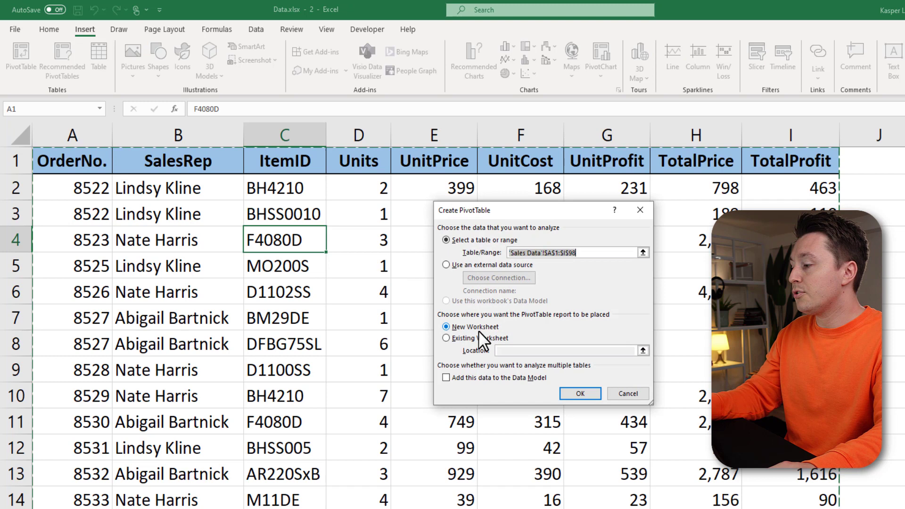
pyautogui.click(571, 394)
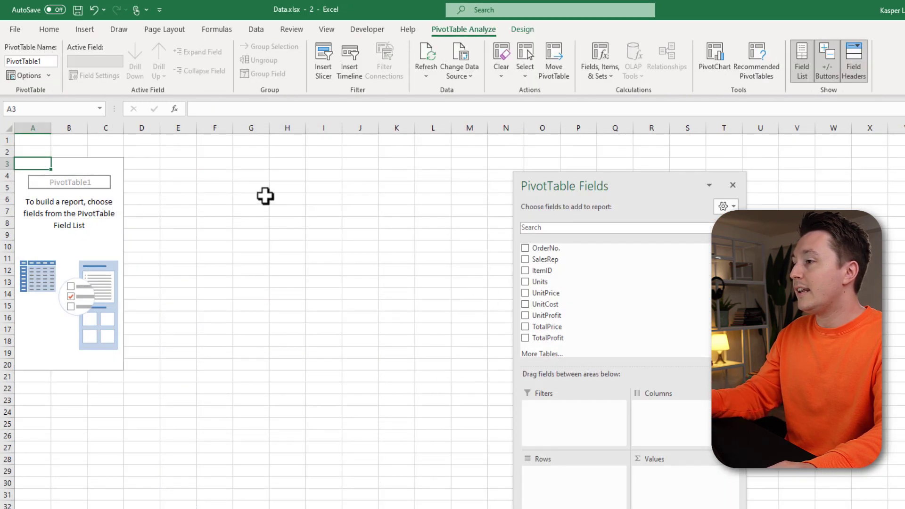
pyautogui.moveTo(580, 186); pyautogui.dragTo(569, 163)
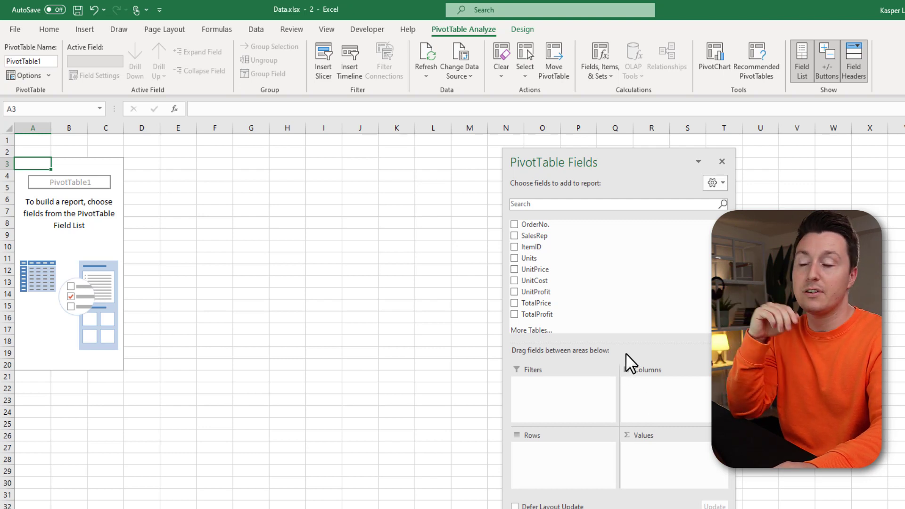
pyautogui.moveTo(546, 237); pyautogui.dragTo(557, 451)
pyautogui.moveTo(538, 314); pyautogui.dragTo(675, 444)
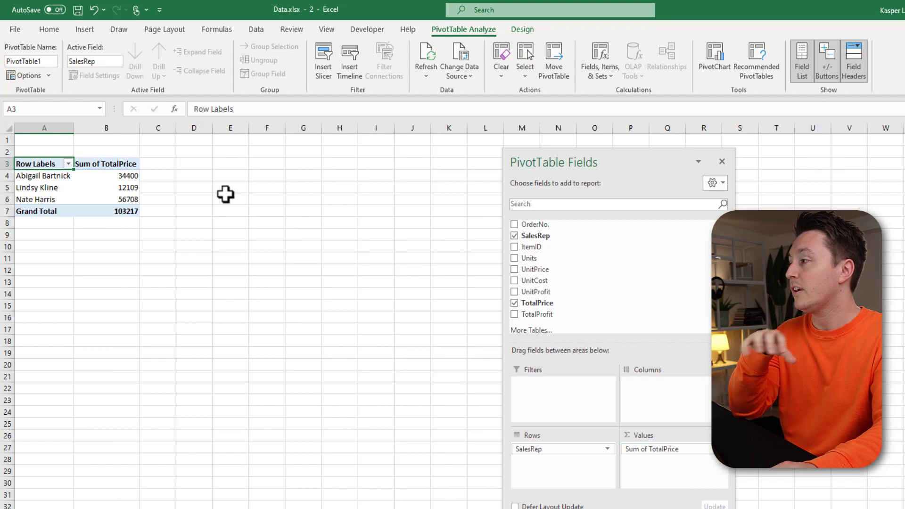
# Change the TotalPrice value field from Sum to Count via Value Field Settings, for a grand total of 97.
pyautogui.click(118, 187)
pyautogui.scroll(7, 188, 215)
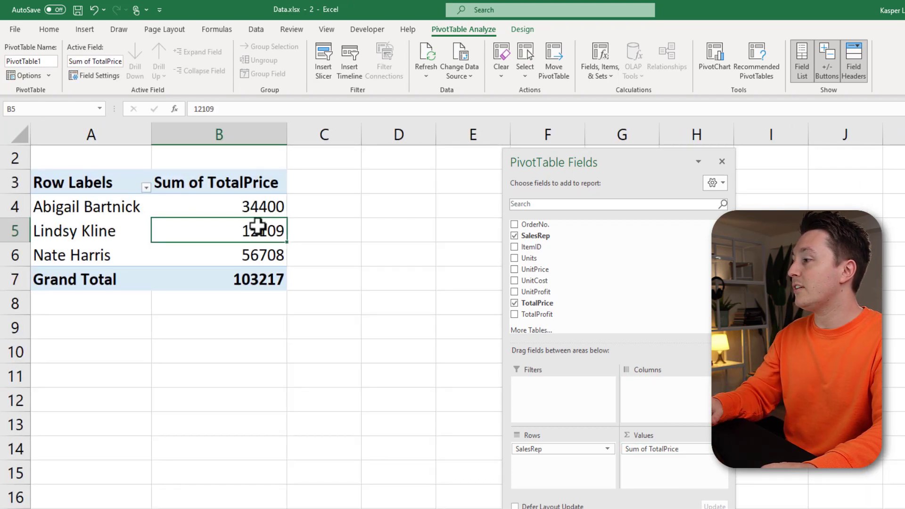
pyautogui.click(279, 207)
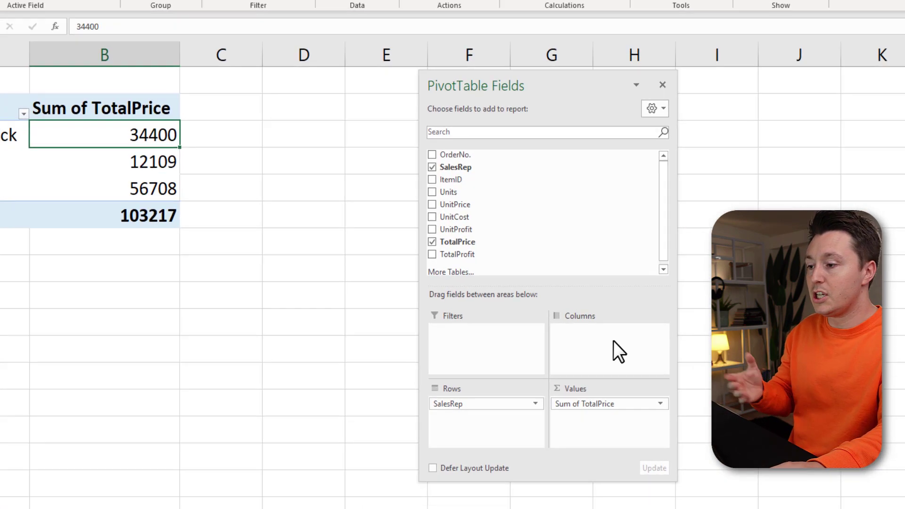
pyautogui.click(660, 403)
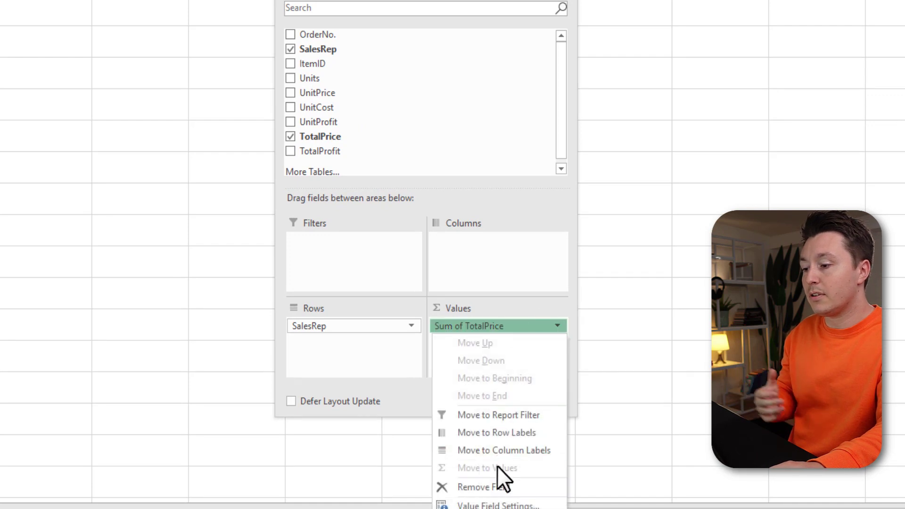
pyautogui.click(499, 505)
pyautogui.click(227, 127)
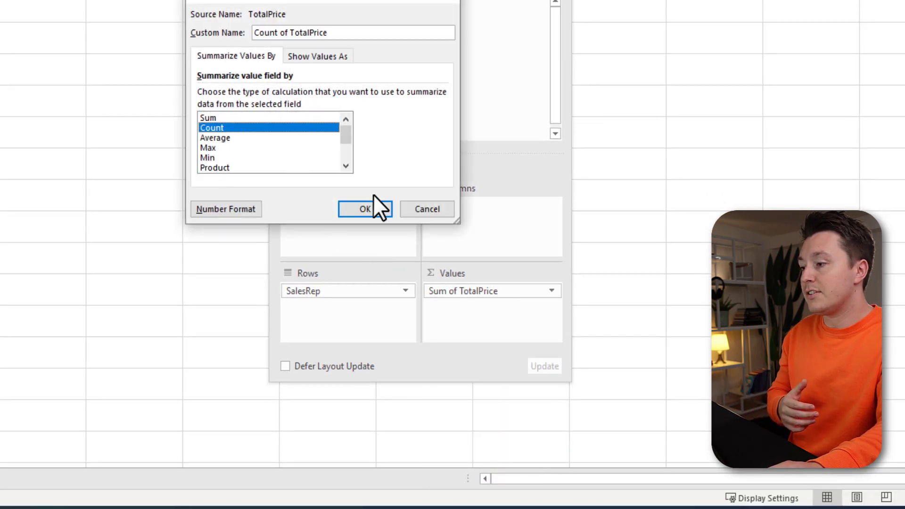
pyautogui.click(372, 207)
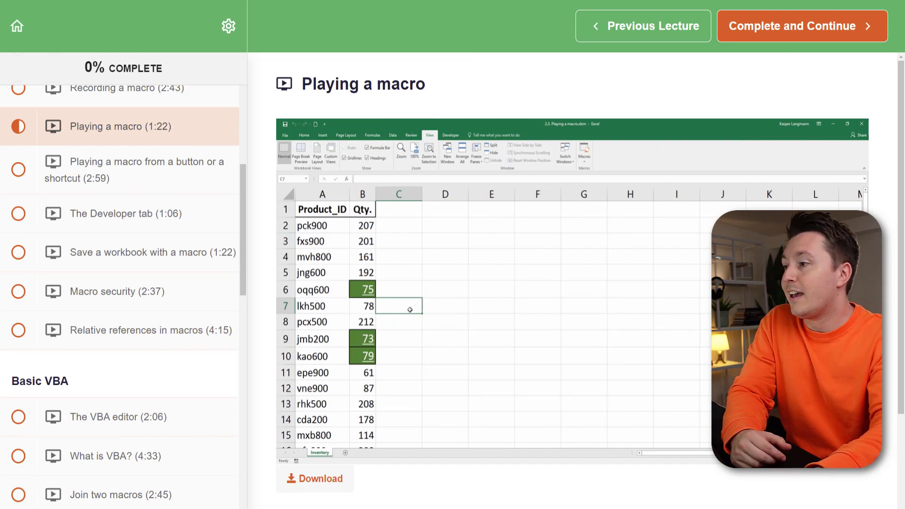
# Go to the 'Playing a macro' lecture in the Spreadsheeto course's macros section.
pyautogui.moveTo(698, 323)
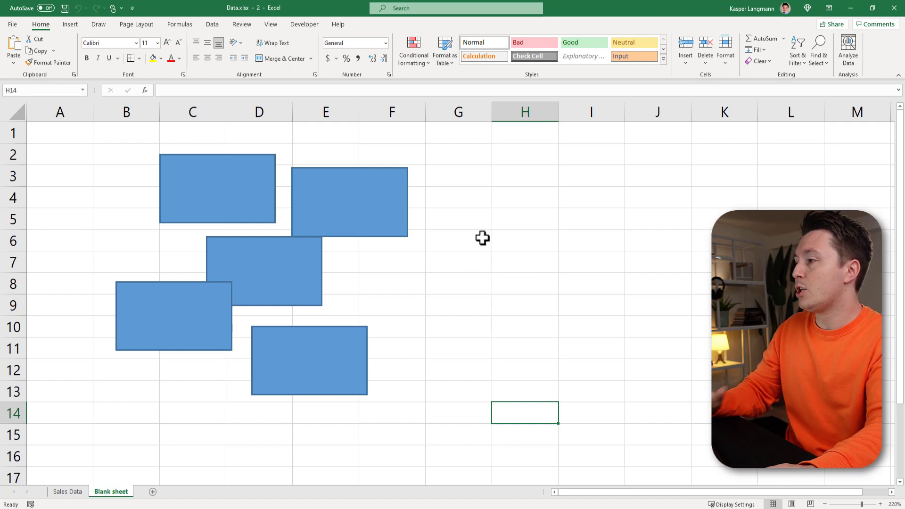
# Move the upper-right rectangle into columns E–F, rows 2–4.
pyautogui.moveTo(376, 228); pyautogui.dragTo(391, 191)
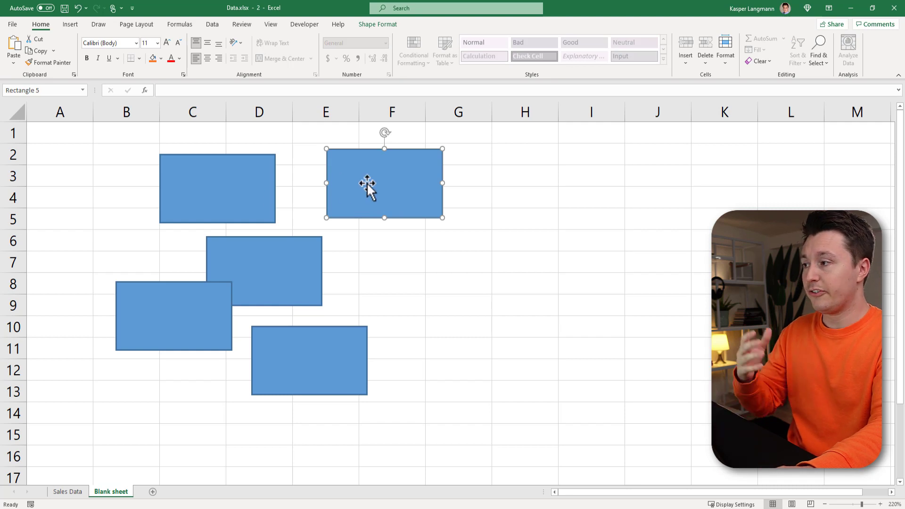
pyautogui.click(246, 185)
pyautogui.click(221, 255)
pyautogui.click(193, 294)
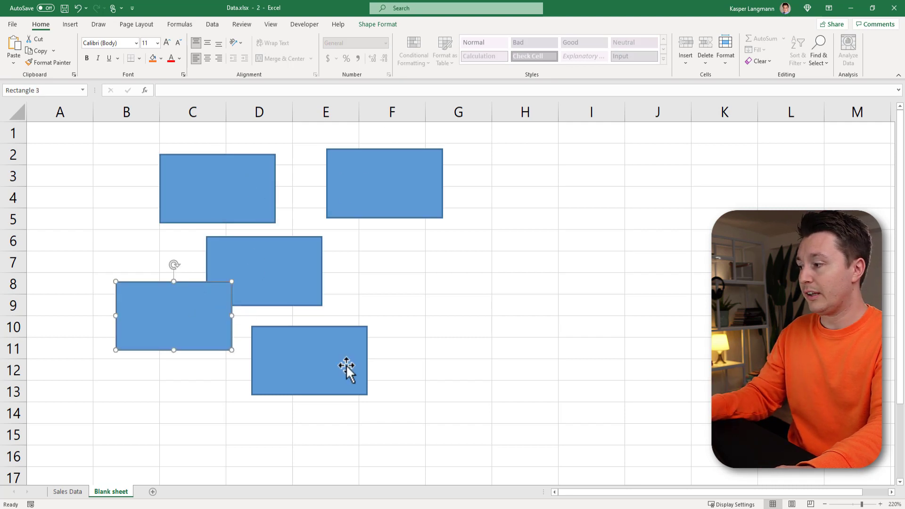
pyautogui.click(347, 367)
pyautogui.click(289, 273)
pyautogui.click(253, 204)
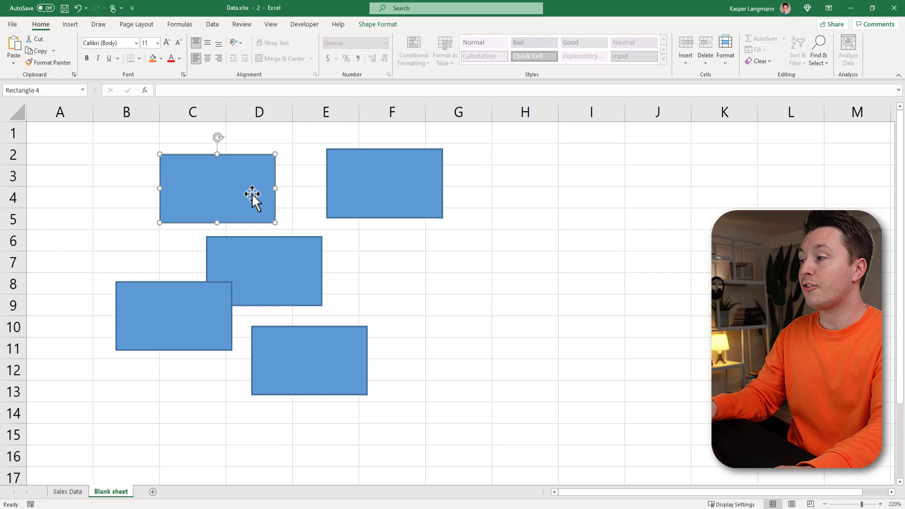
# Select all five rectangles together and nudge them slightly down and right, then deselect.
pyautogui.keyDown('ctrl'); pyautogui.click(358, 203); pyautogui.keyUp('ctrl')
pyautogui.keyDown('ctrl'); pyautogui.click(313, 264); pyautogui.keyUp('ctrl')
pyautogui.keyDown('ctrl'); pyautogui.click(325, 352); pyautogui.keyUp('ctrl')
pyautogui.keyDown('ctrl'); pyautogui.click(226, 300); pyautogui.keyUp('ctrl')
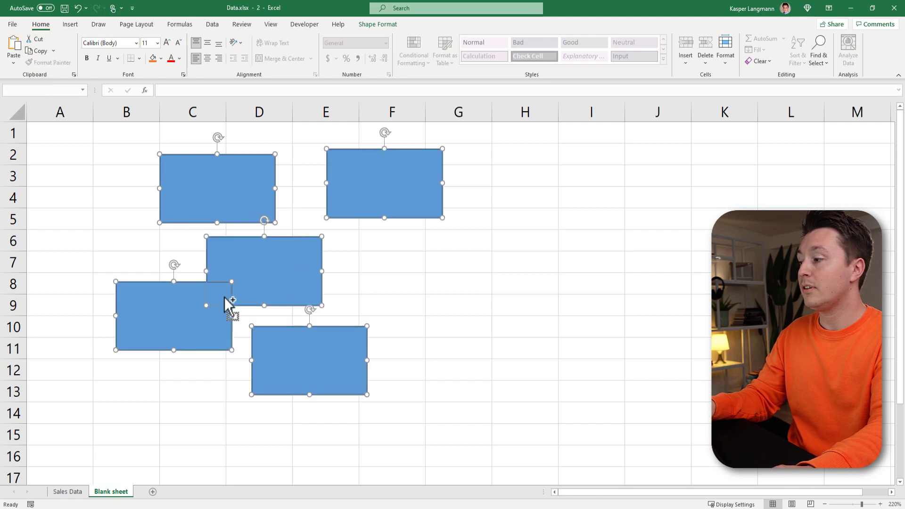
pyautogui.moveTo(281, 262)
pyautogui.mouseDown()
pyautogui.moveTo(418, 311)
pyautogui.moveTo(289, 263)
pyautogui.mouseUp()
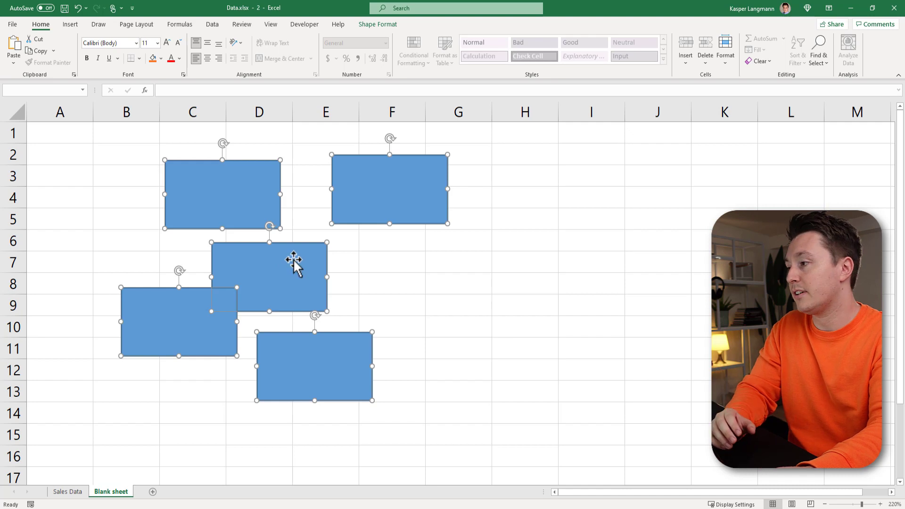
pyautogui.click(366, 260)
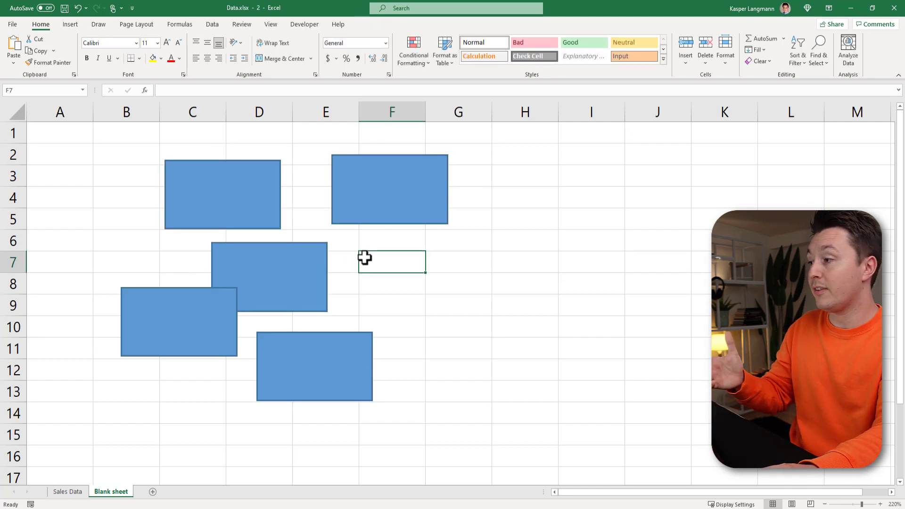
# Select every shape with Go To Special > Objects and shift the five rectangles slightly.
pyautogui.press('F5')
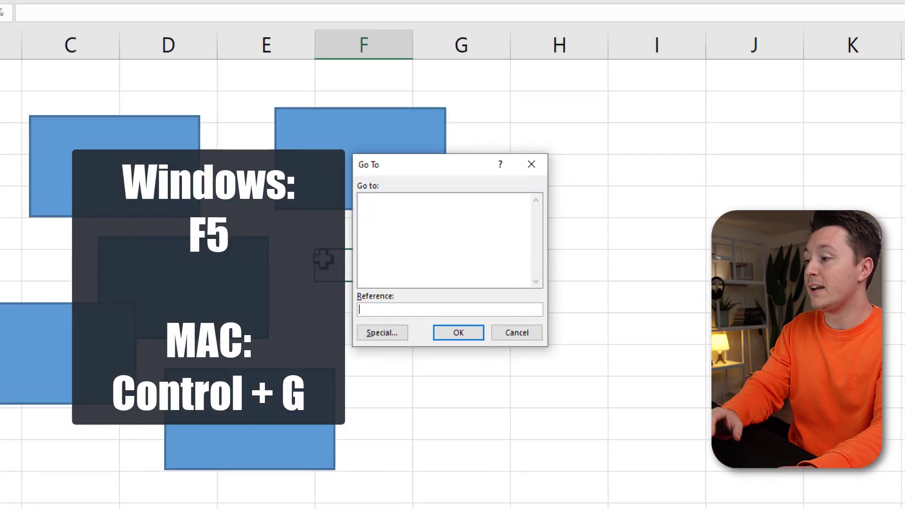
pyautogui.click(384, 330)
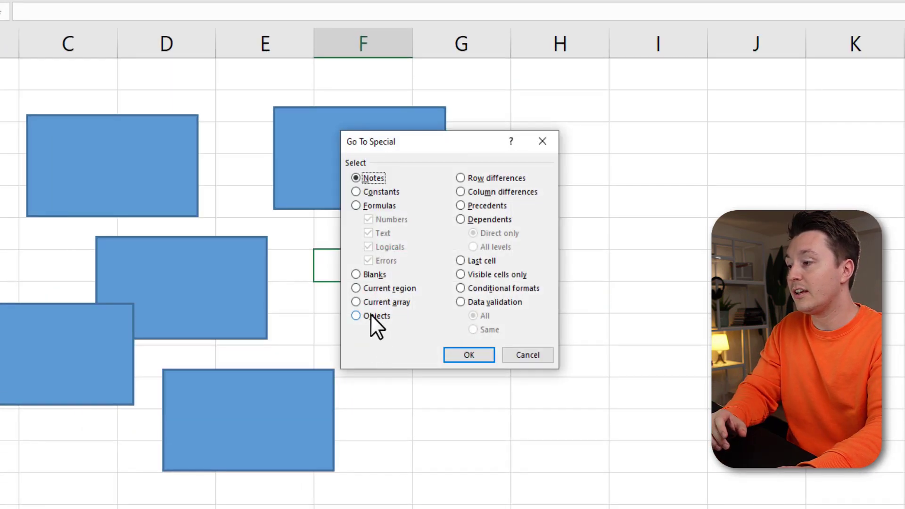
pyautogui.click(370, 315)
pyautogui.click(468, 355)
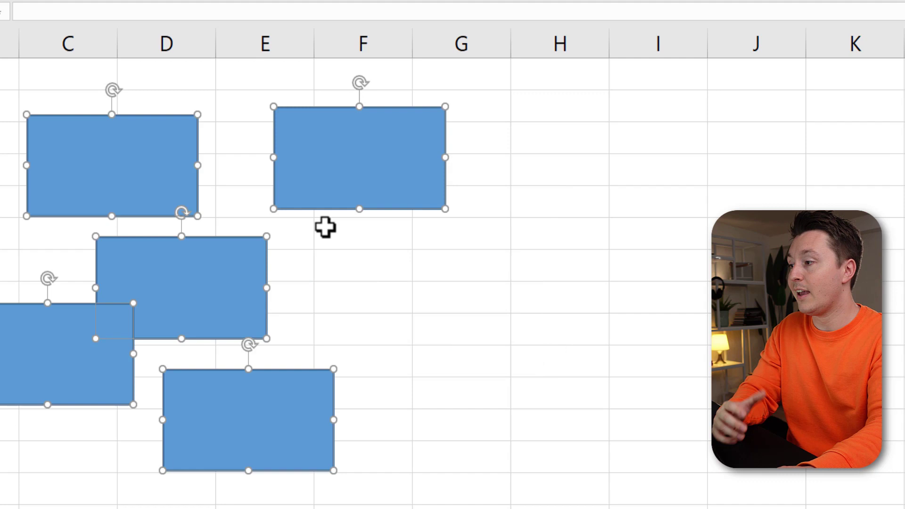
pyautogui.moveTo(306, 182)
pyautogui.mouseDown()
pyautogui.moveTo(538, 220)
pyautogui.moveTo(347, 208)
pyautogui.moveTo(320, 177)
pyautogui.moveTo(305, 176)
pyautogui.mouseUp()
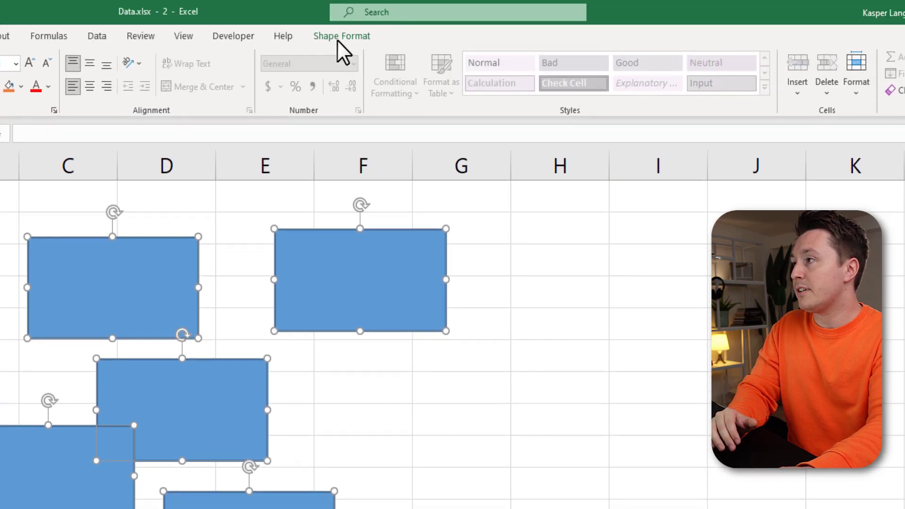
# Turn on Snap to Grid under Shape Format > Align, then drag the rectangles and raise the top-right one.
pyautogui.click(339, 36)
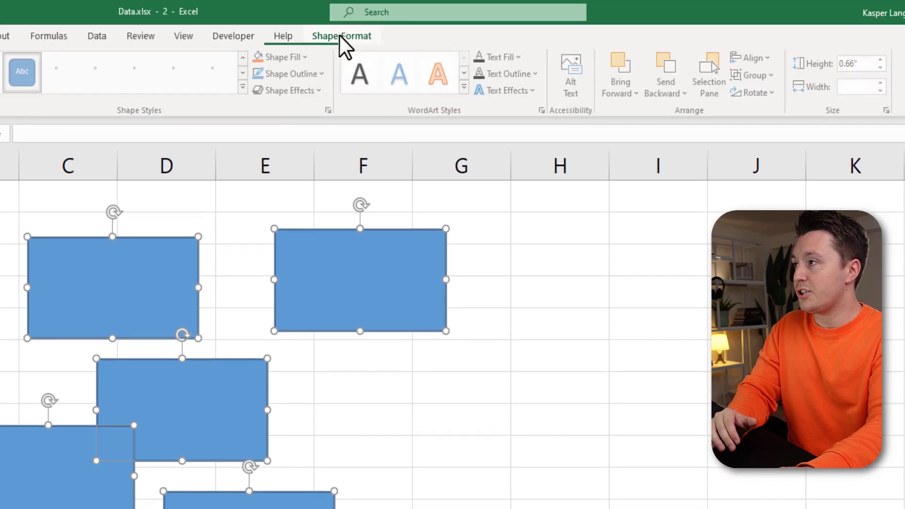
pyautogui.click(771, 60)
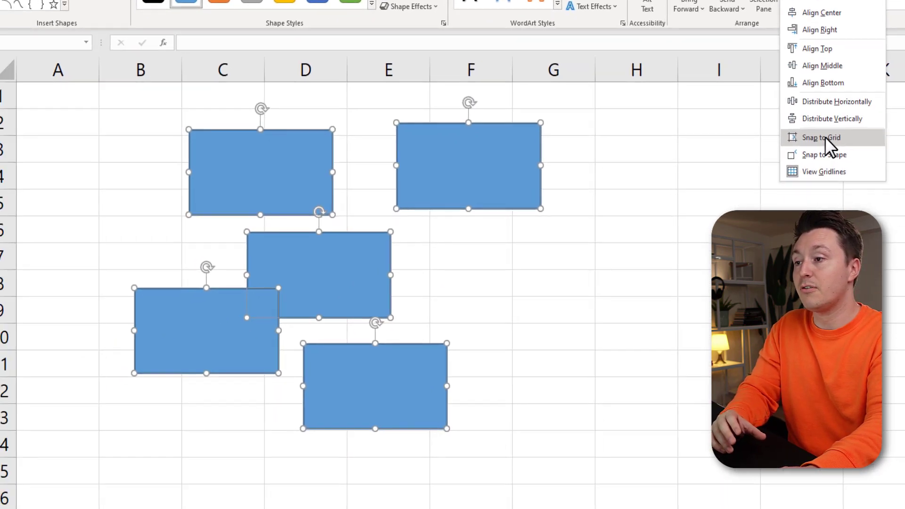
pyautogui.click(825, 138)
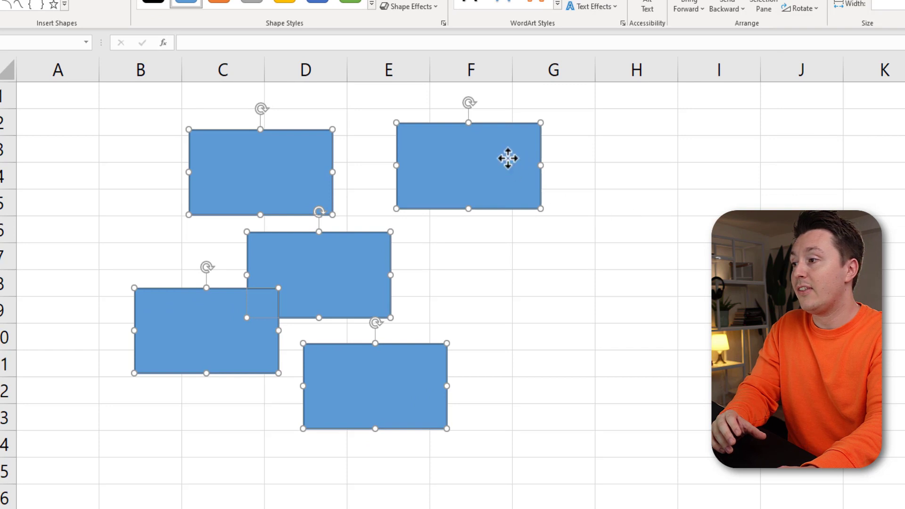
pyautogui.moveTo(509, 157); pyautogui.dragTo(467, 136)
pyautogui.click(822, 3)
pyautogui.press('Escape')
pyautogui.click(575, 157)
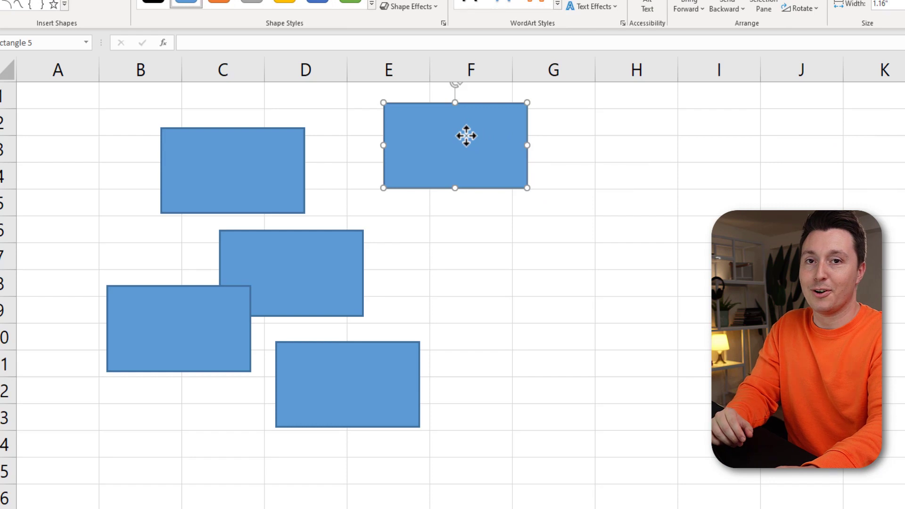